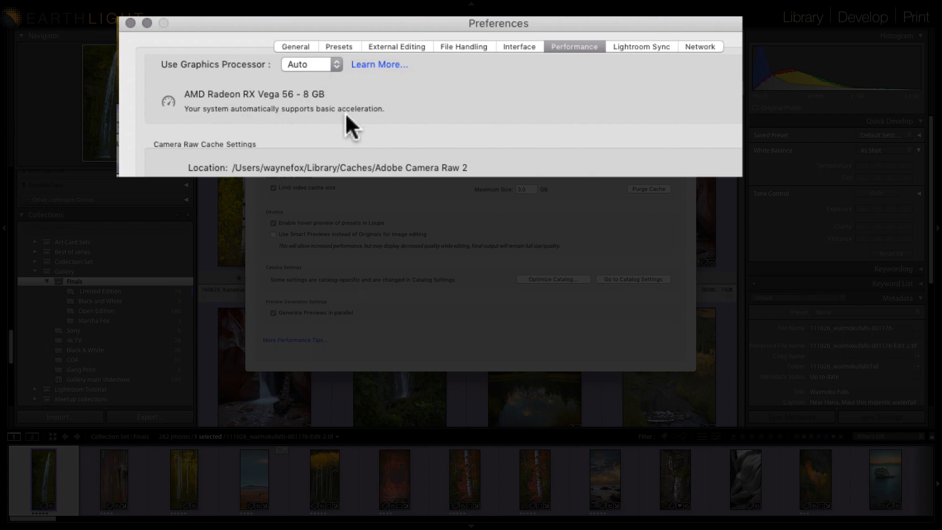
- Set graphics processor use to Custom, and turn GPU image processing off and back on
{"action": "left_click", "coordinate": [317, 60]}
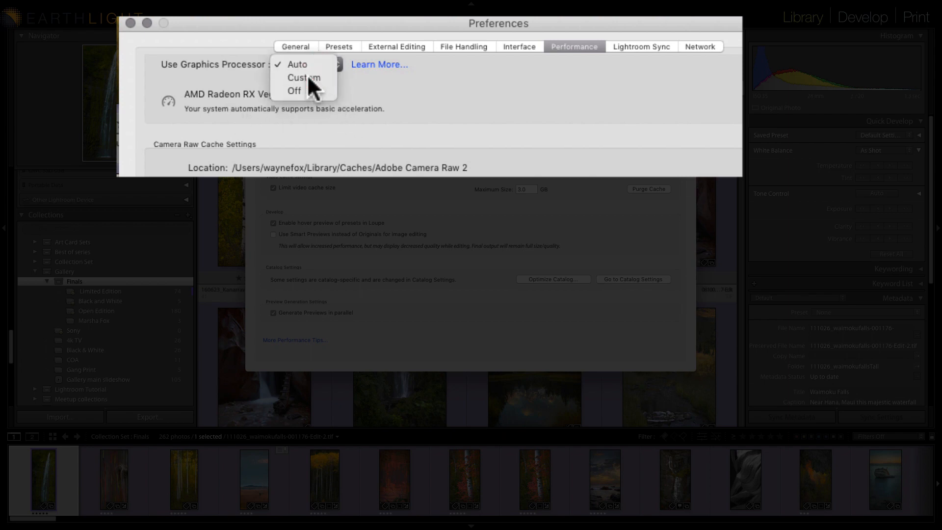
{"action": "left_click", "coordinate": [310, 80]}
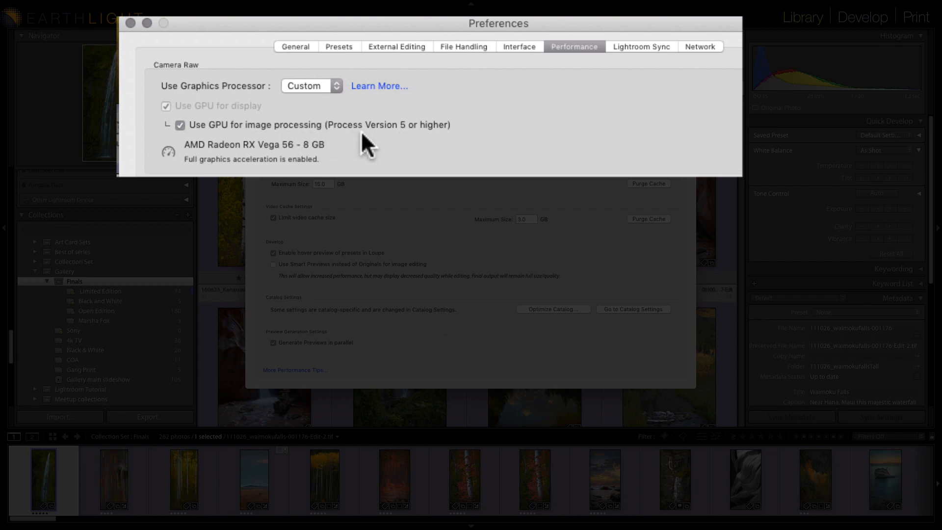
{"action": "left_click", "coordinate": [180, 125]}
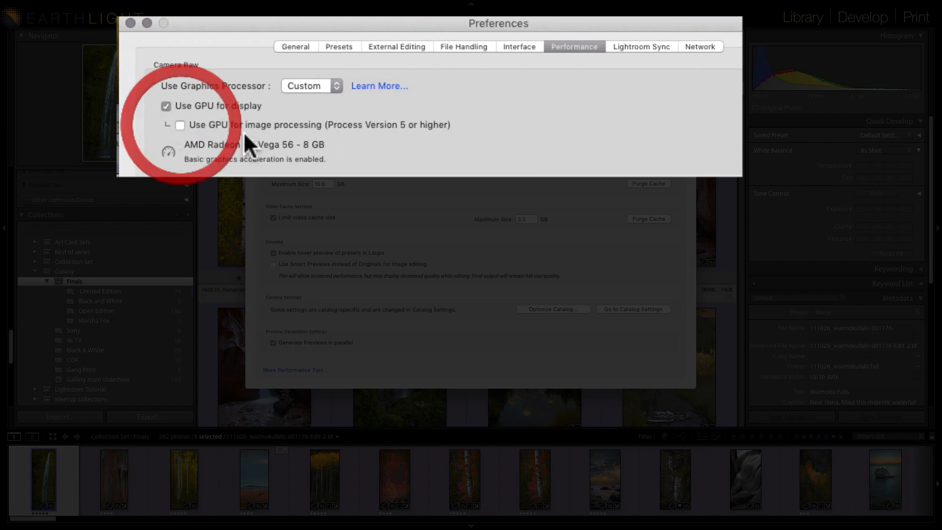
{"action": "left_click", "coordinate": [178, 125]}
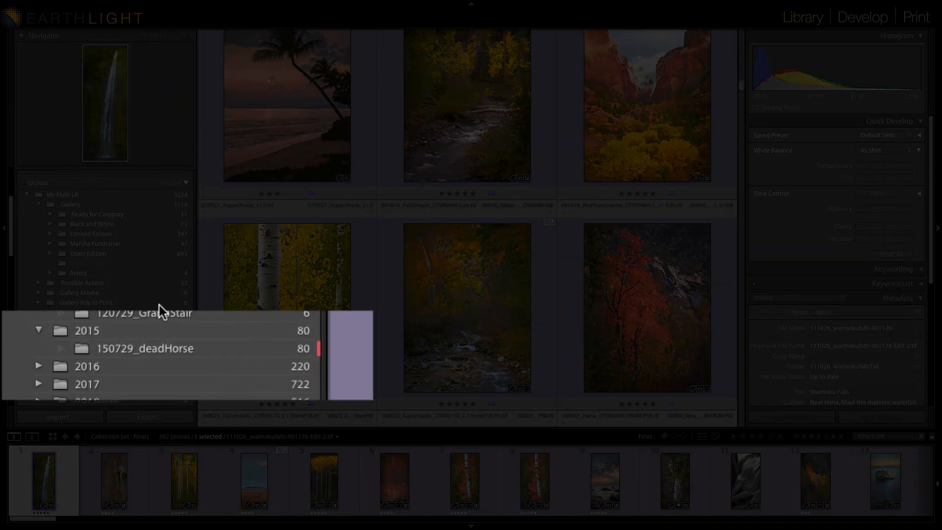
- Add the Gallery (purple) color label to the Limited Edition smart collection in the Finals set
{"action": "scroll", "coordinate": [159, 306], "scroll_direction": "down", "scroll_amount": 5}
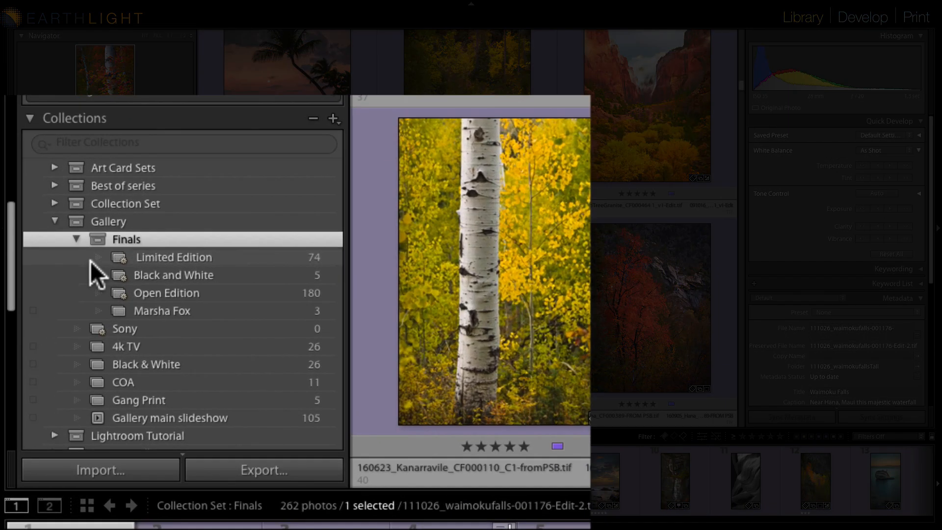
{"action": "right_click", "coordinate": [176, 257]}
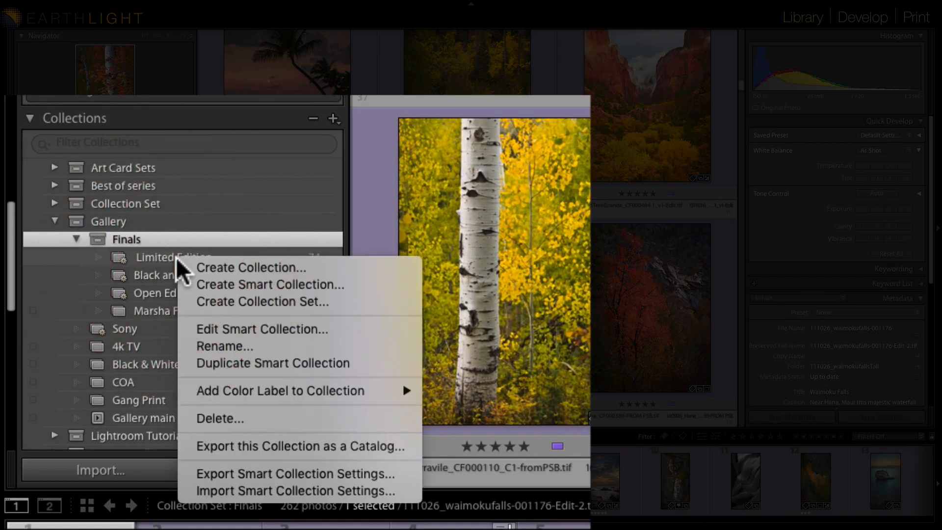
{"action": "mouse_move", "coordinate": [281, 396]}
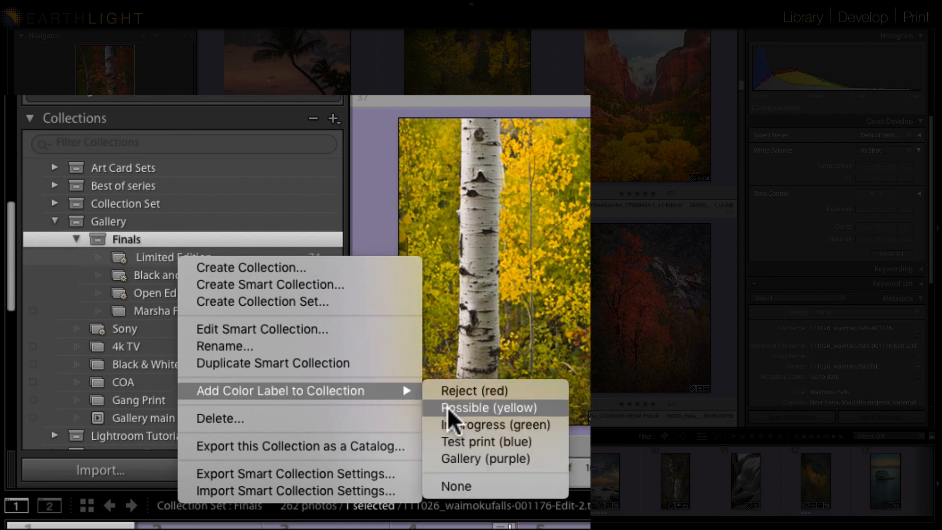
{"action": "left_click", "coordinate": [457, 455]}
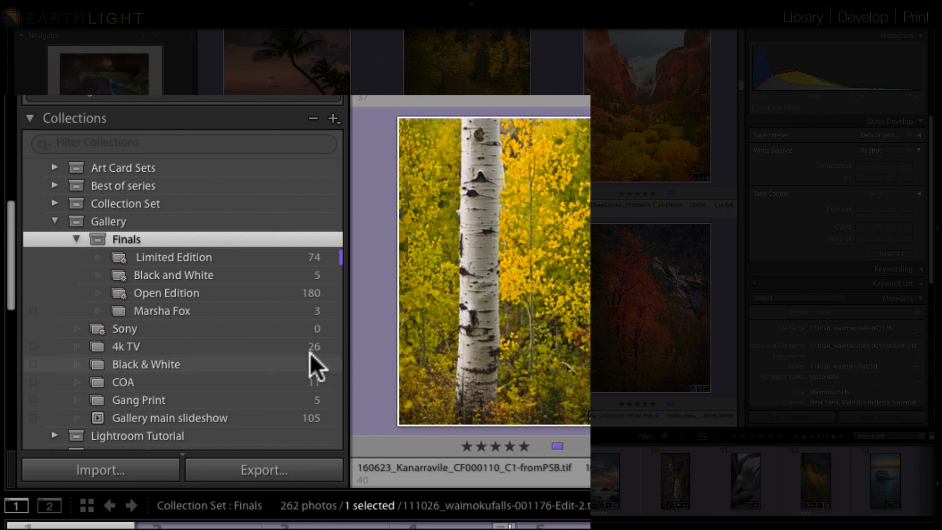
{"action": "scroll", "coordinate": [311, 352], "scroll_direction": "down", "scroll_amount": 5}
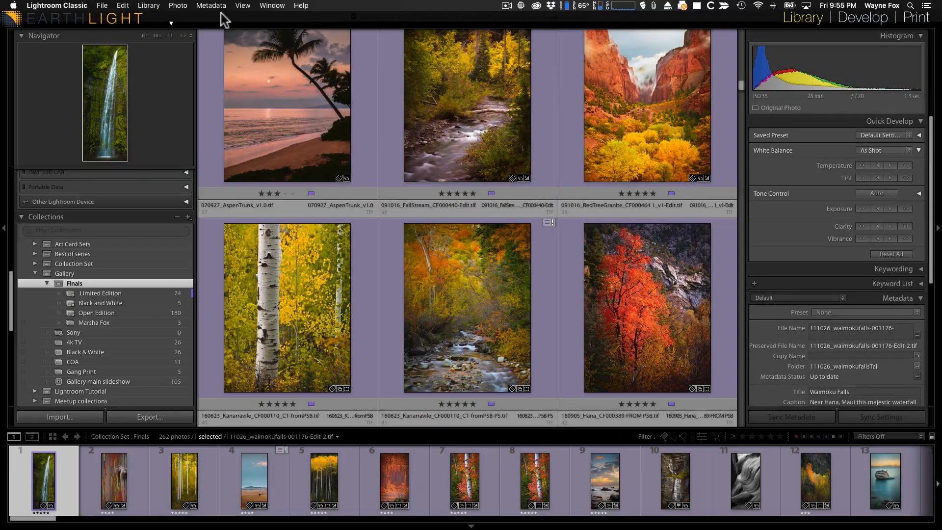
- Examine the color label names for images, folders and collections in the My preset label set, and close it without changes
{"action": "left_click", "coordinate": [211, 6]}
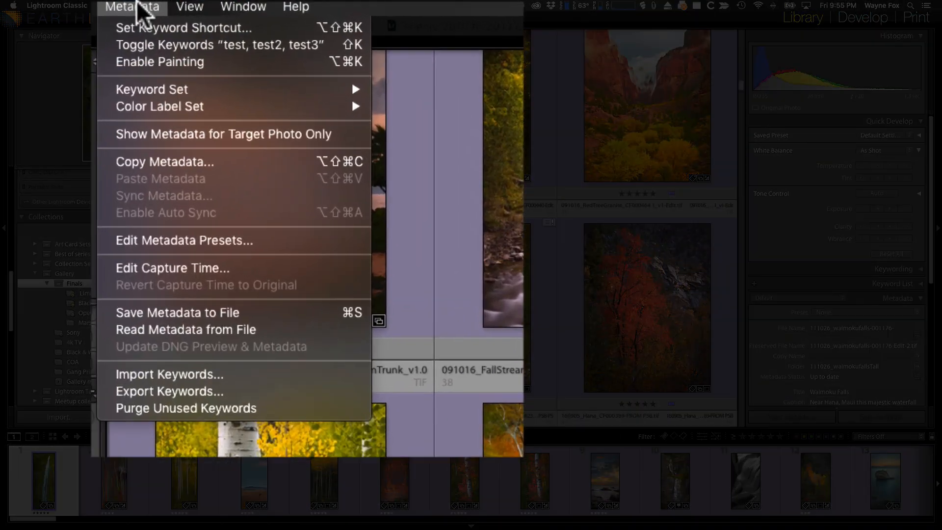
{"action": "mouse_move", "coordinate": [150, 105]}
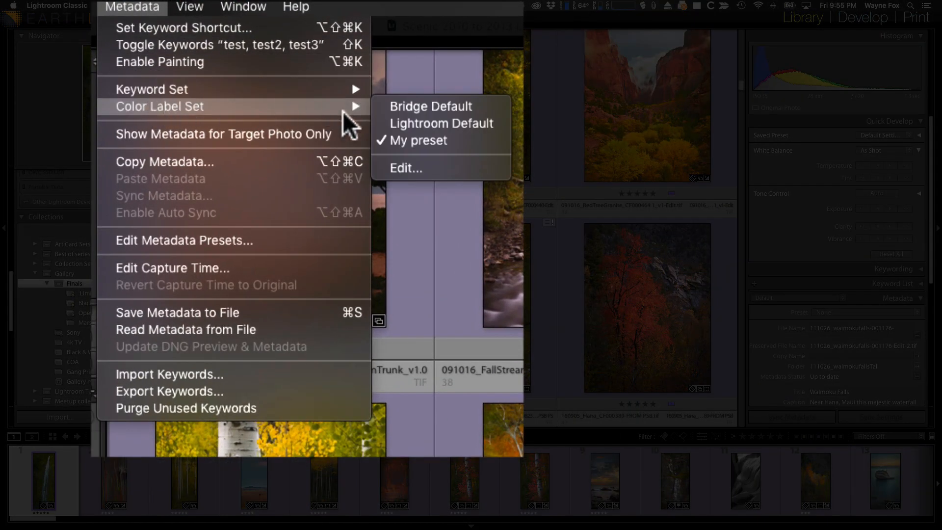
{"action": "left_click", "coordinate": [401, 168]}
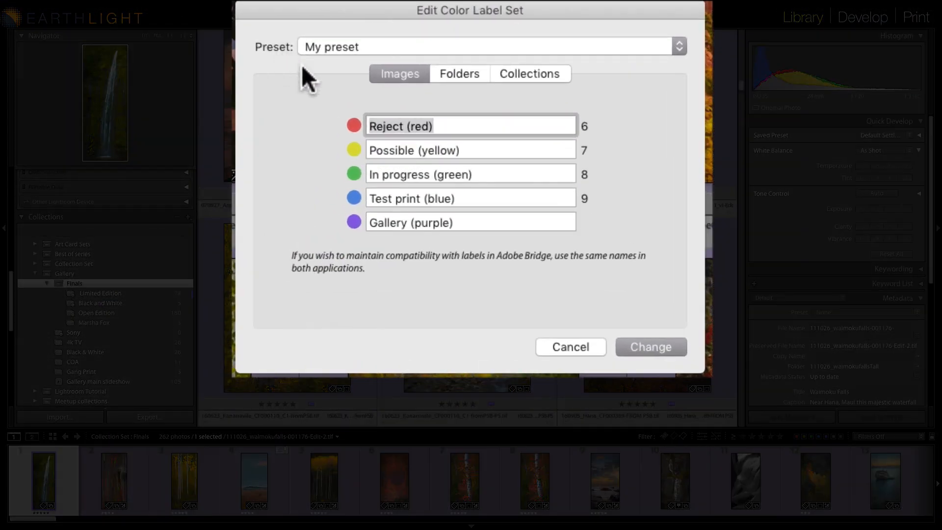
{"action": "left_click", "coordinate": [461, 84]}
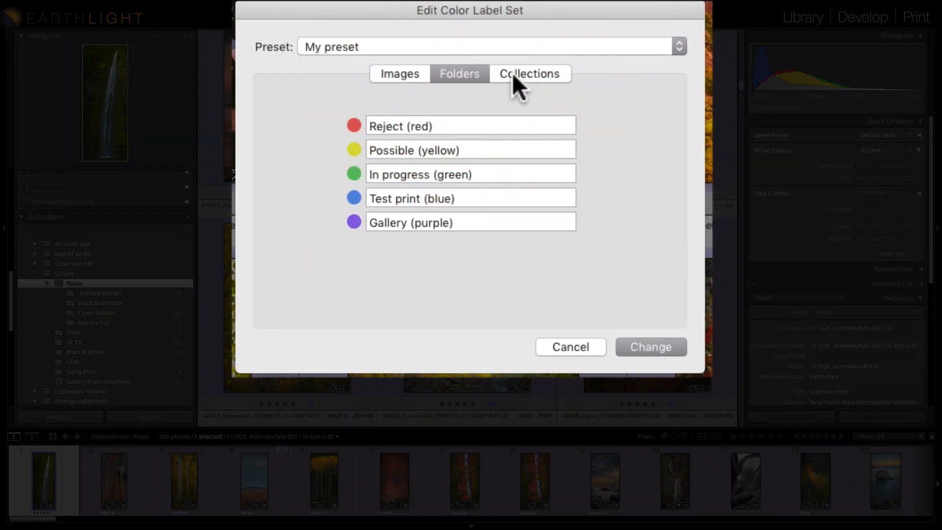
{"action": "left_click", "coordinate": [519, 75]}
{"action": "left_click", "coordinate": [452, 75]}
{"action": "left_click", "coordinate": [402, 73]}
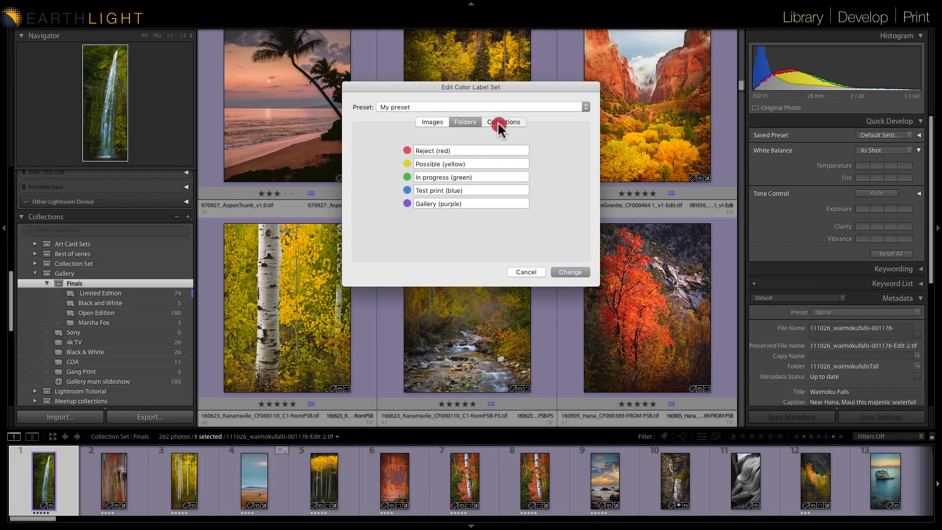
{"action": "left_click", "coordinate": [519, 73]}
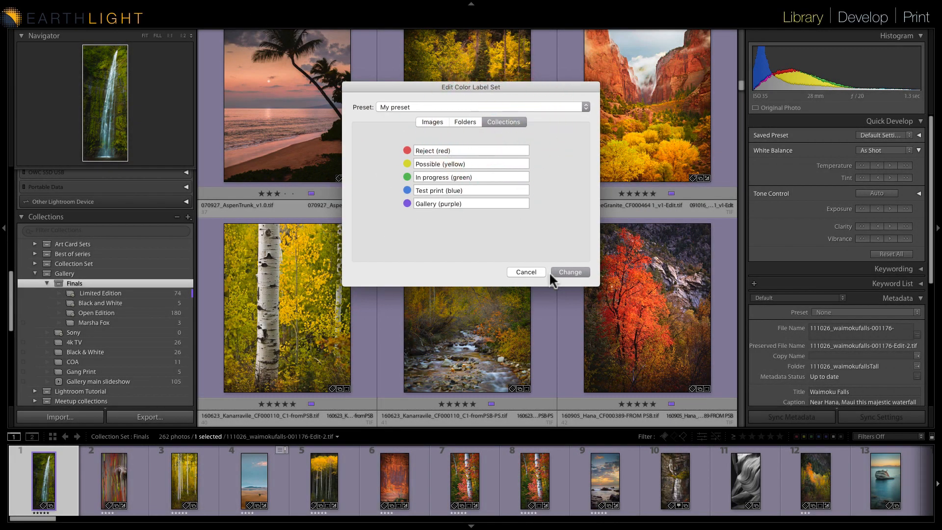
{"action": "left_click", "coordinate": [537, 272]}
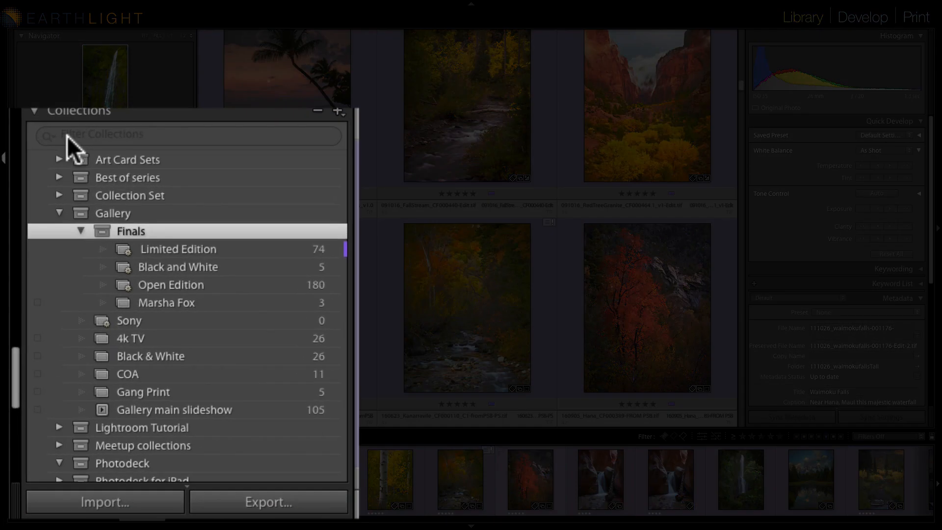
- Filter the collections list to show only labeled collections
{"action": "left_click", "coordinate": [31, 216]}
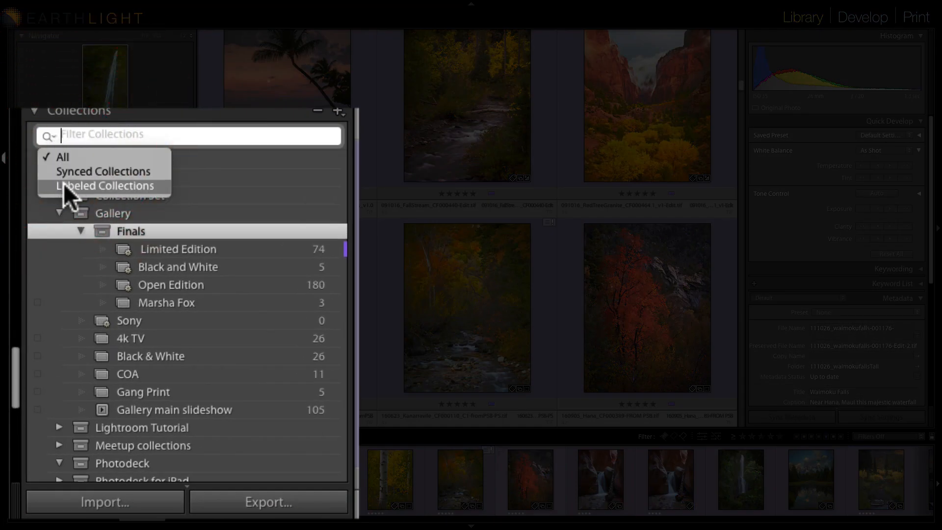
{"action": "left_click", "coordinate": [63, 184]}
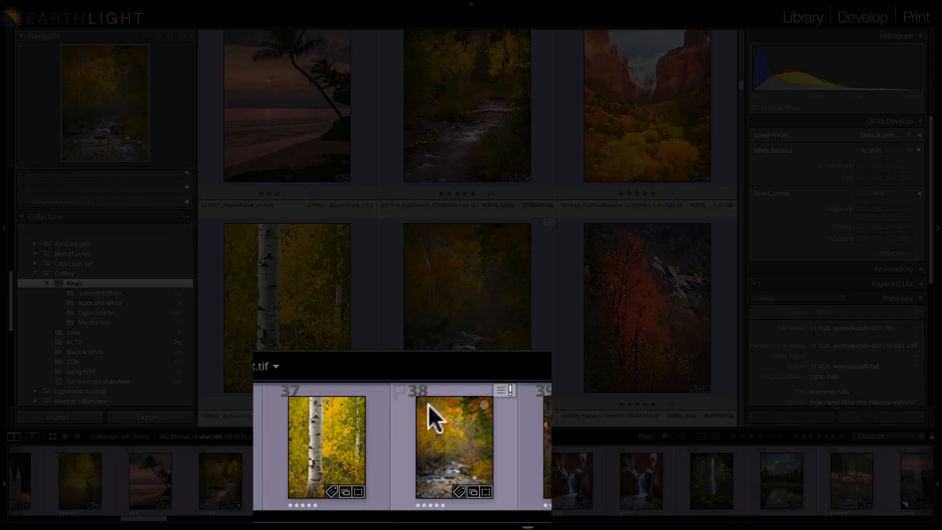
- Select the 091016_FallStream photo, switch the grid view style to Compact Cells, and browse the thumbnails
{"action": "left_click", "coordinate": [424, 465]}
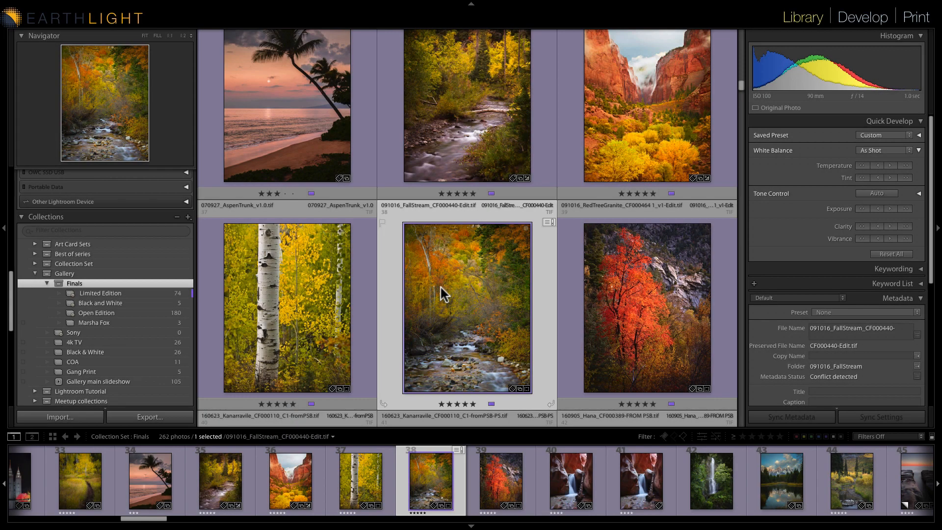
{"action": "scroll", "coordinate": [442, 293], "scroll_direction": "down", "scroll_amount": 3}
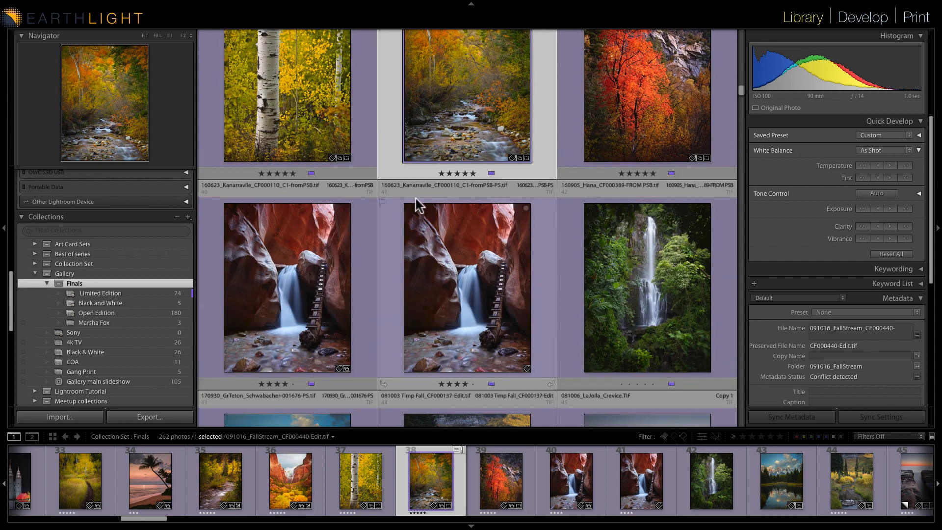
{"action": "mouse_move", "coordinate": [184, 2]}
{"action": "left_click", "coordinate": [216, 5]}
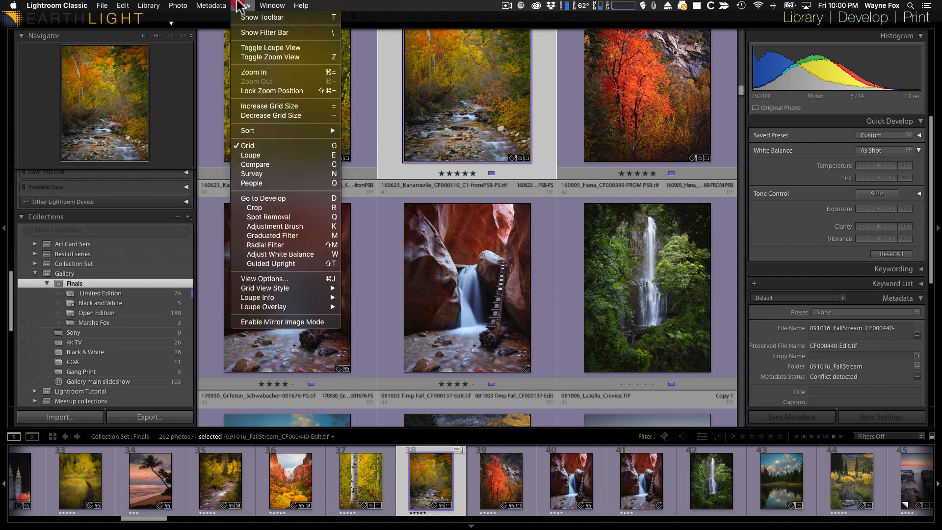
{"action": "mouse_move", "coordinate": [273, 290]}
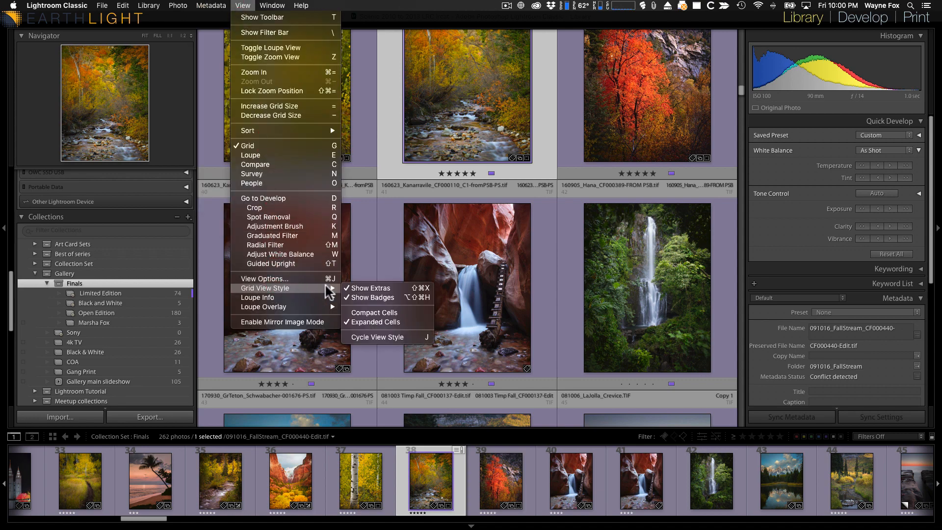
{"action": "left_click", "coordinate": [364, 313]}
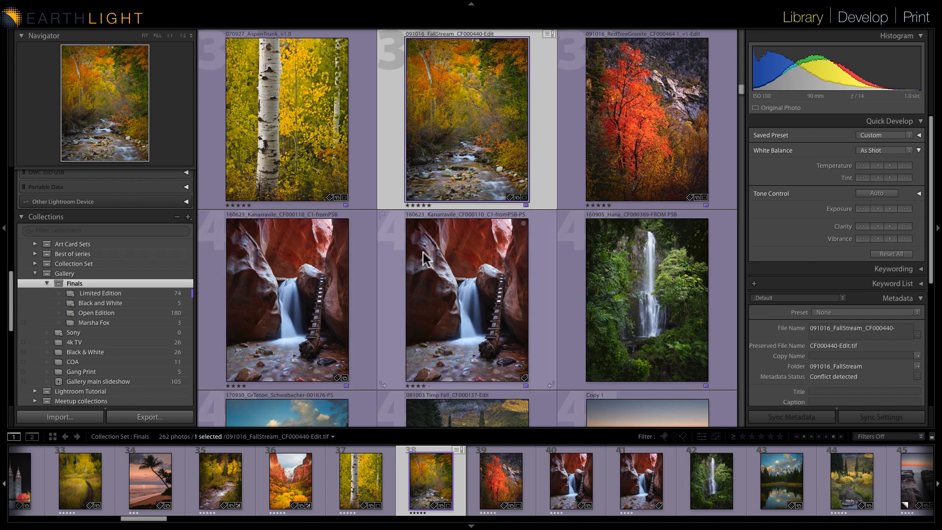
{"action": "scroll", "coordinate": [423, 253], "scroll_direction": "up", "scroll_amount": 9}
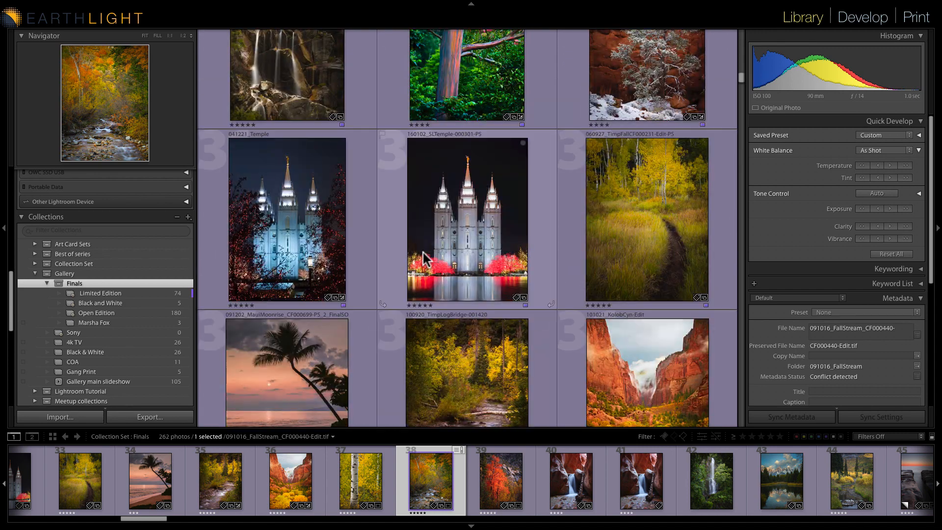
{"action": "scroll", "coordinate": [423, 253], "scroll_direction": "up", "scroll_amount": 5}
{"action": "scroll", "coordinate": [423, 252], "scroll_direction": "up", "scroll_amount": 3}
{"action": "scroll", "coordinate": [423, 252], "scroll_direction": "down", "scroll_amount": 15}
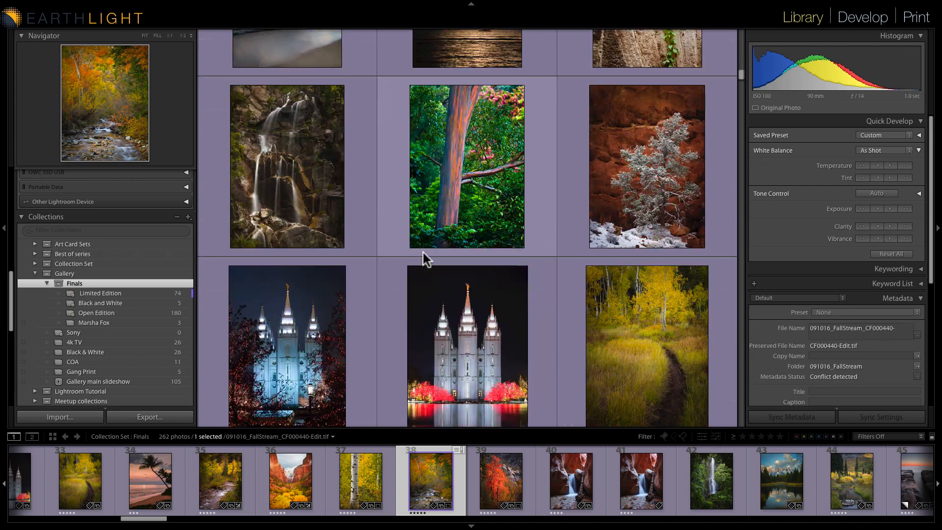
{"action": "scroll", "coordinate": [423, 253], "scroll_direction": "down", "scroll_amount": 10}
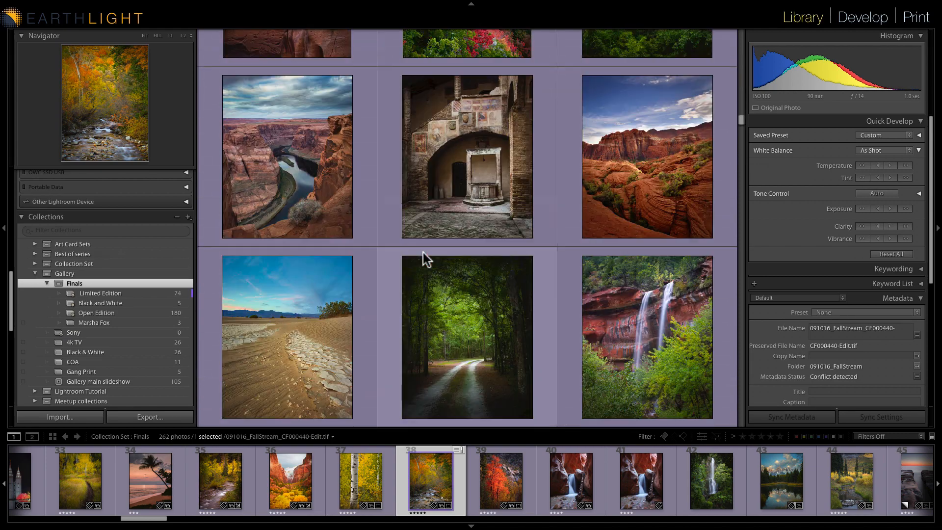
- Set the grid view style back to Expanded Cells
{"action": "mouse_move", "coordinate": [211, 6]}
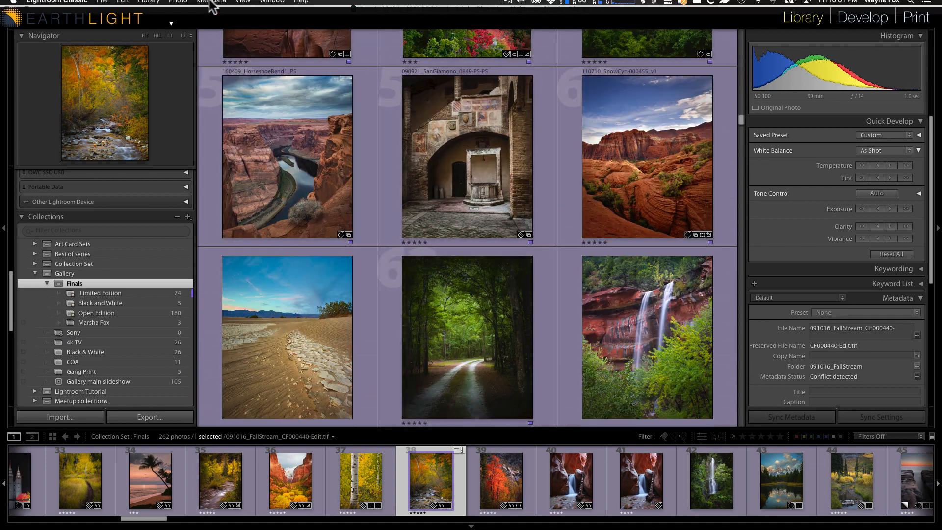
{"action": "left_click", "coordinate": [243, 5]}
{"action": "mouse_move", "coordinate": [287, 288]}
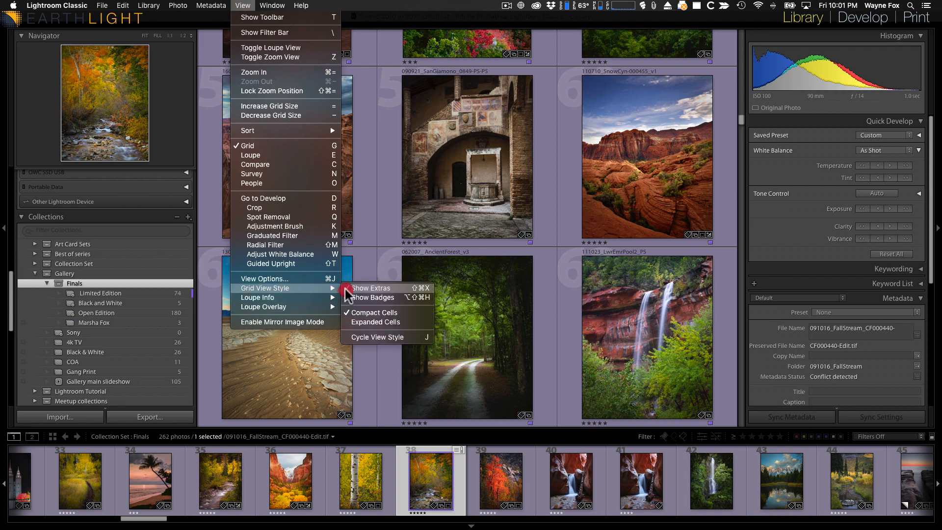
{"action": "left_click", "coordinate": [367, 321]}
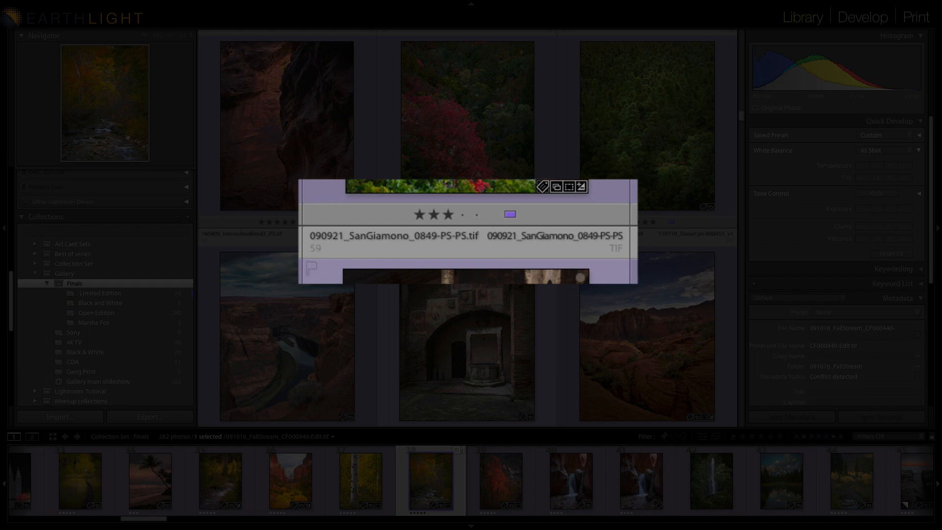
{"action": "scroll", "coordinate": [456, 300], "scroll_direction": "down", "scroll_amount": 1}
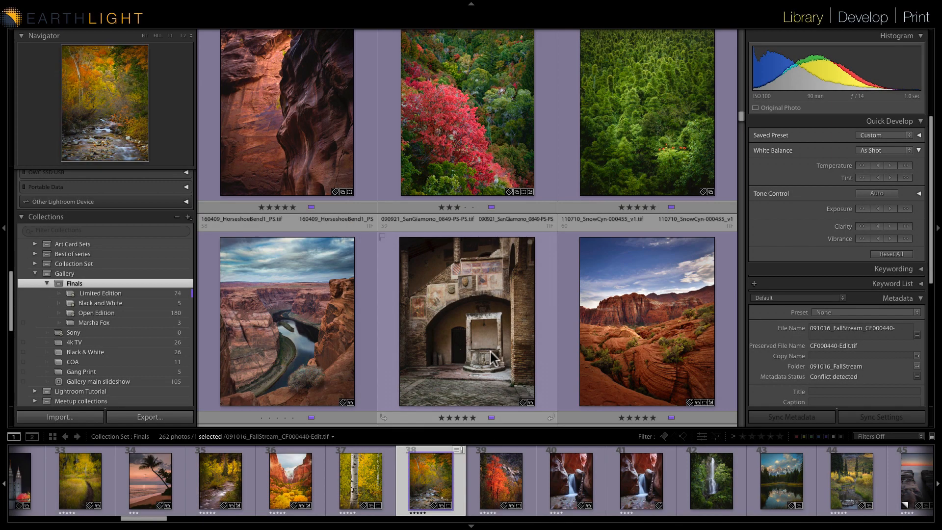
- View the 110710_SnowCyn and 060628 Timp-Edit-2 photos enlarged in Loupe view, returning to the grid after each
{"action": "double_click", "coordinate": [658, 314]}
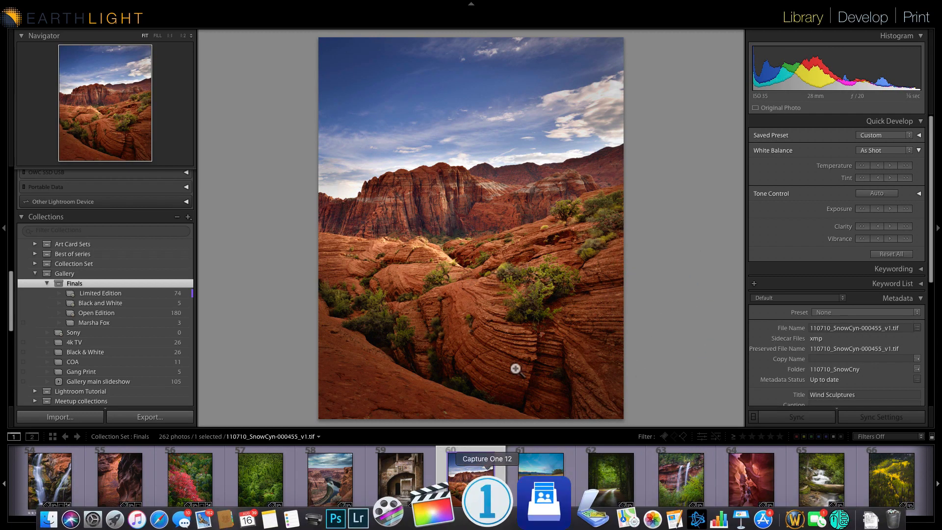
{"action": "key", "text": "g"}
{"action": "scroll", "coordinate": [500, 313], "scroll_direction": "down", "scroll_amount": 5}
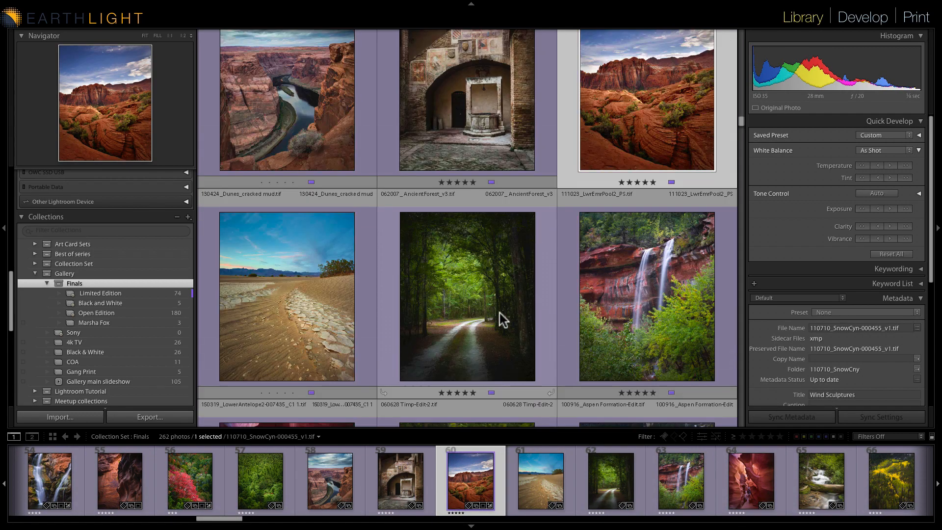
{"action": "double_click", "coordinate": [485, 309]}
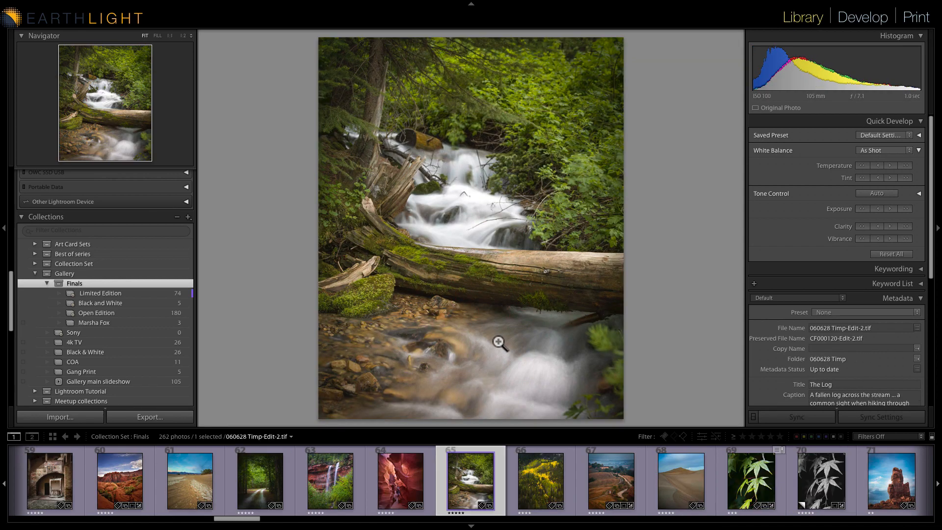
{"action": "key", "text": "g"}
- Select the 101023_LwrEmeraldPoolFall waterfall photo in the Finals grid
{"action": "scroll", "coordinate": [522, 374], "scroll_direction": "down", "scroll_amount": 5}
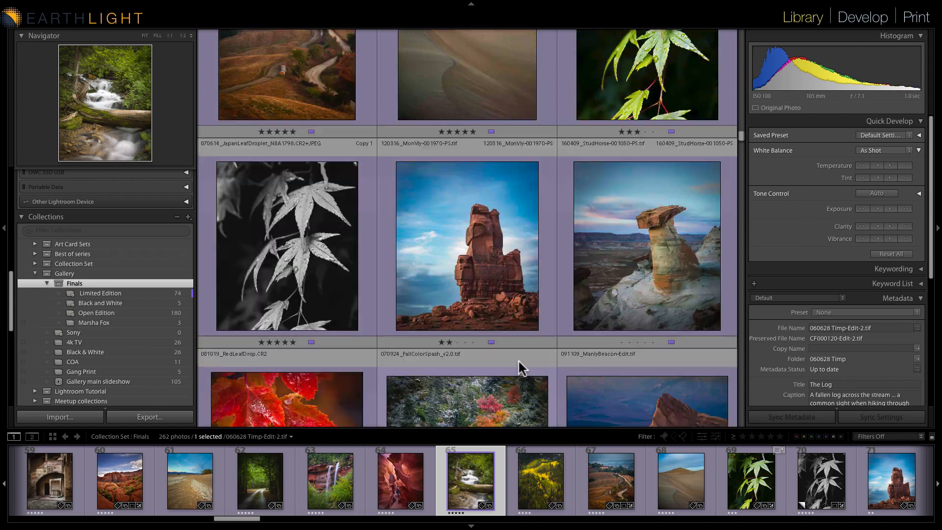
{"action": "scroll", "coordinate": [518, 359], "scroll_direction": "down", "scroll_amount": 8}
{"action": "left_click", "coordinate": [472, 306]}
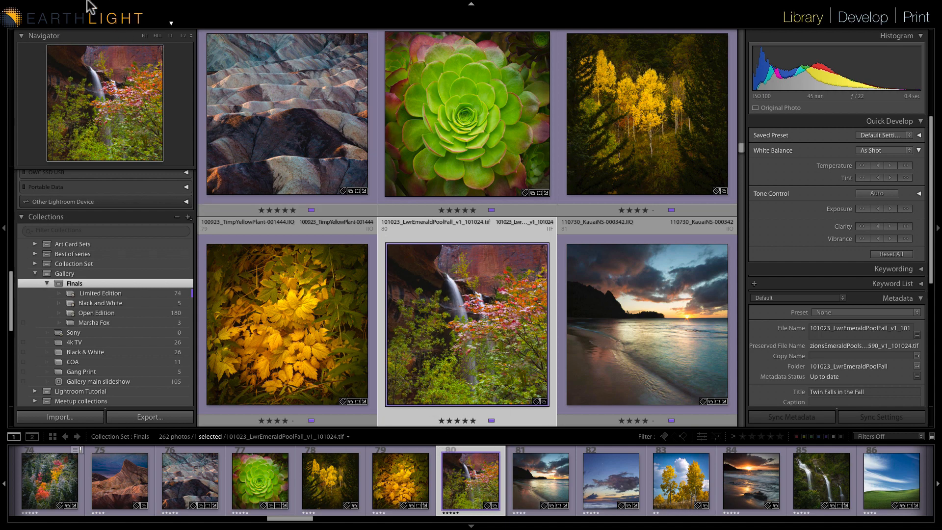
- Turn off Show Index Number for the Filmstrip in the Interface preferences and close the preferences
{"action": "mouse_move", "coordinate": [87, 1]}
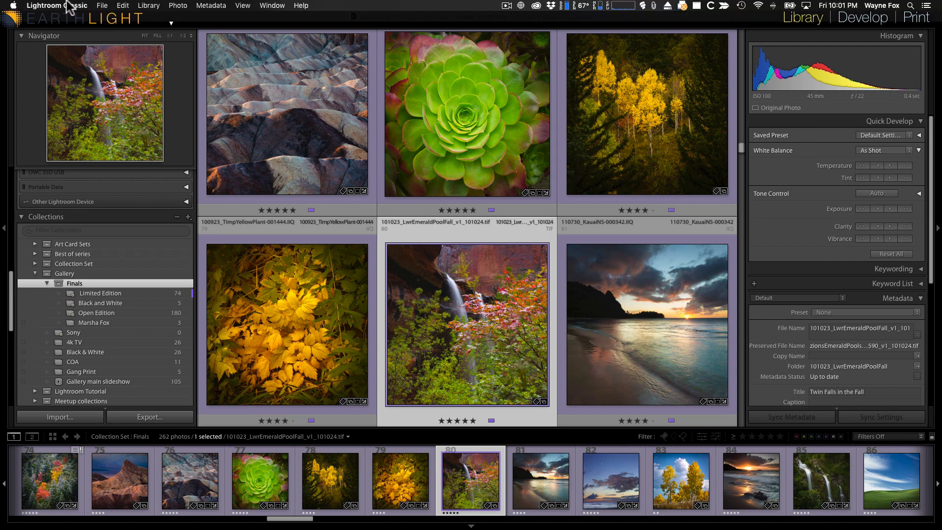
{"action": "left_click", "coordinate": [67, 4]}
{"action": "left_click", "coordinate": [58, 32]}
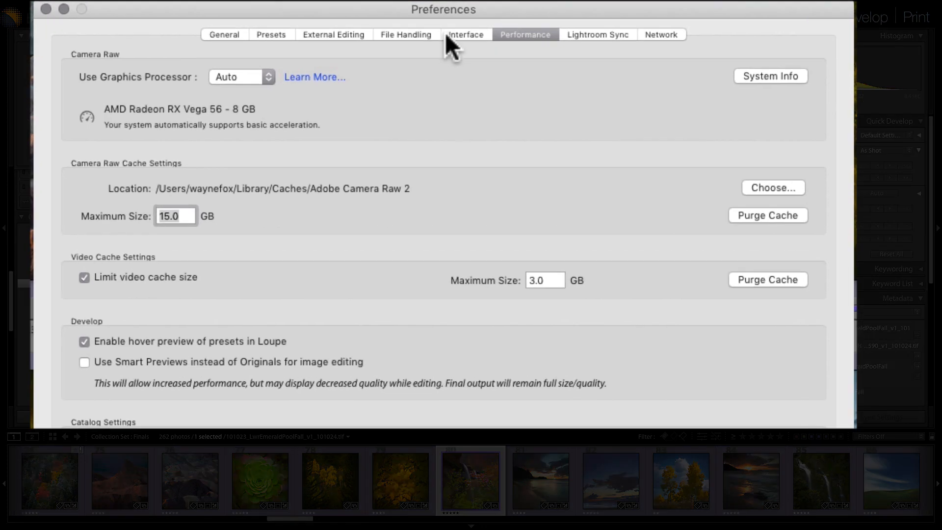
{"action": "left_click", "coordinate": [455, 60]}
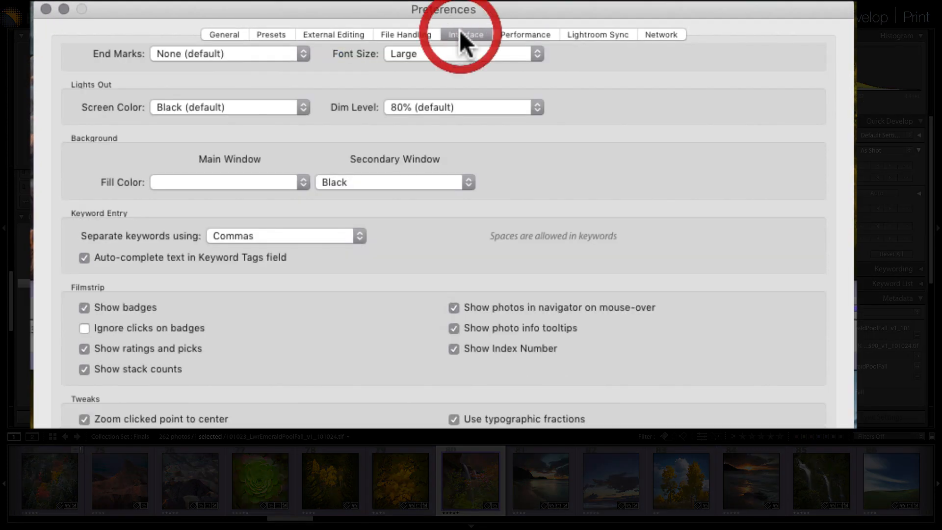
{"action": "left_click", "coordinate": [454, 348]}
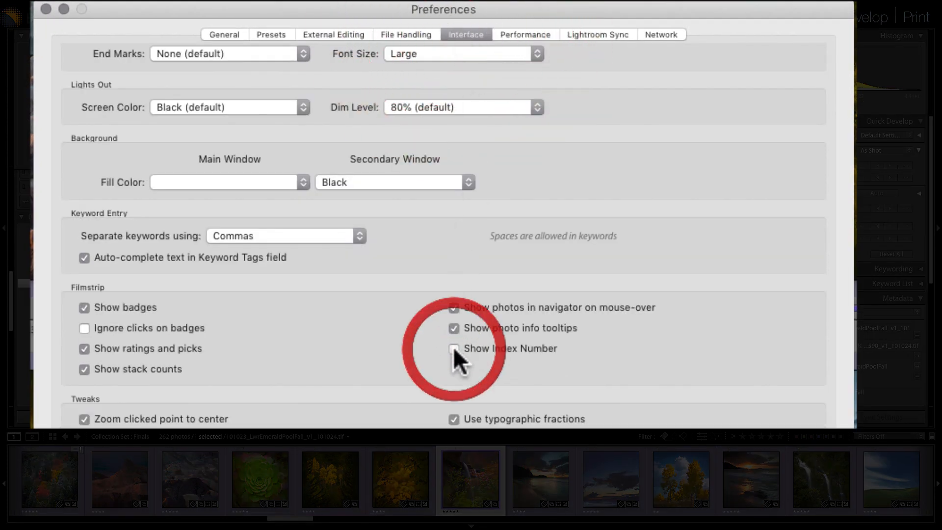
{"action": "left_click", "coordinate": [46, 10]}
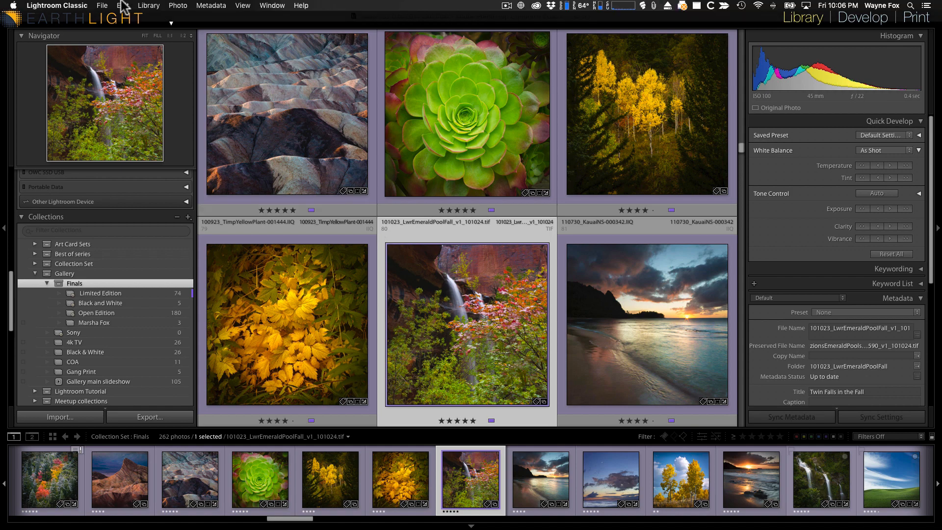
- Open the export settings for the selected waterfall photo and view the available image formats
{"action": "left_click", "coordinate": [103, 6]}
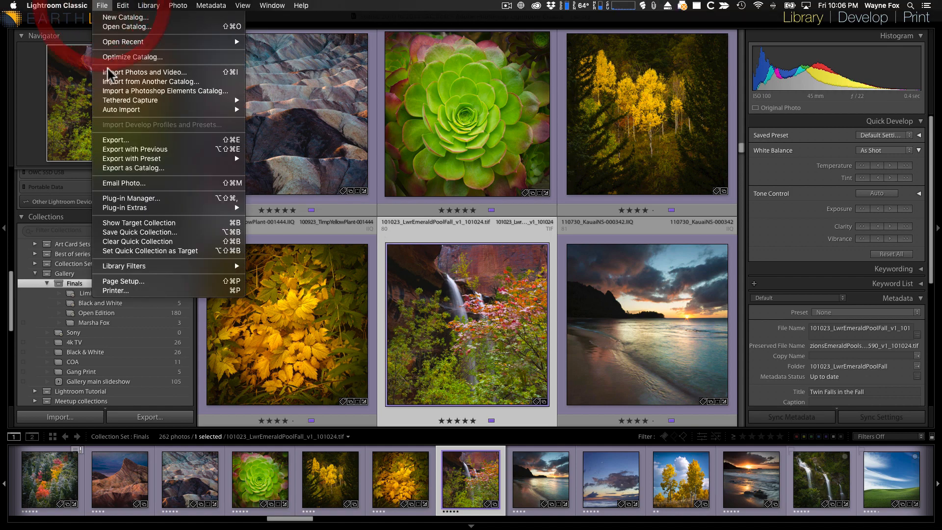
{"action": "left_click", "coordinate": [117, 139]}
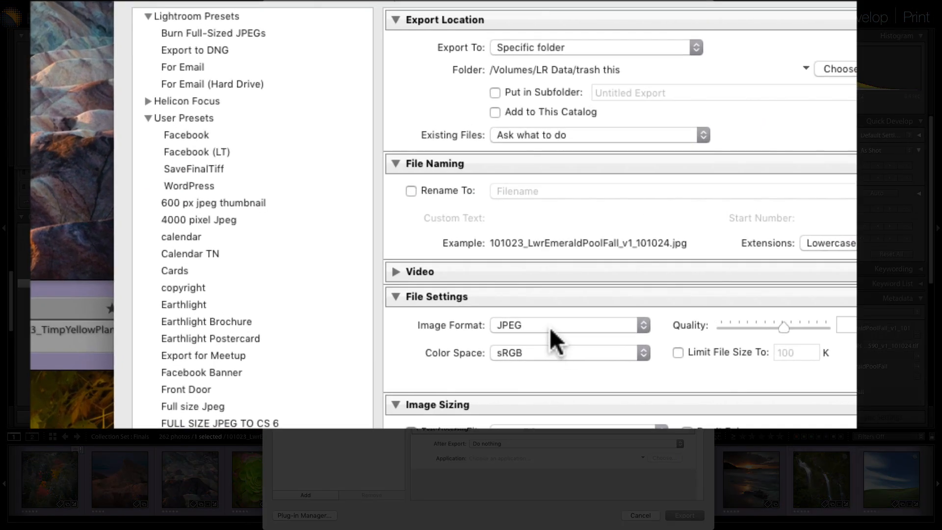
{"action": "left_click", "coordinate": [533, 257]}
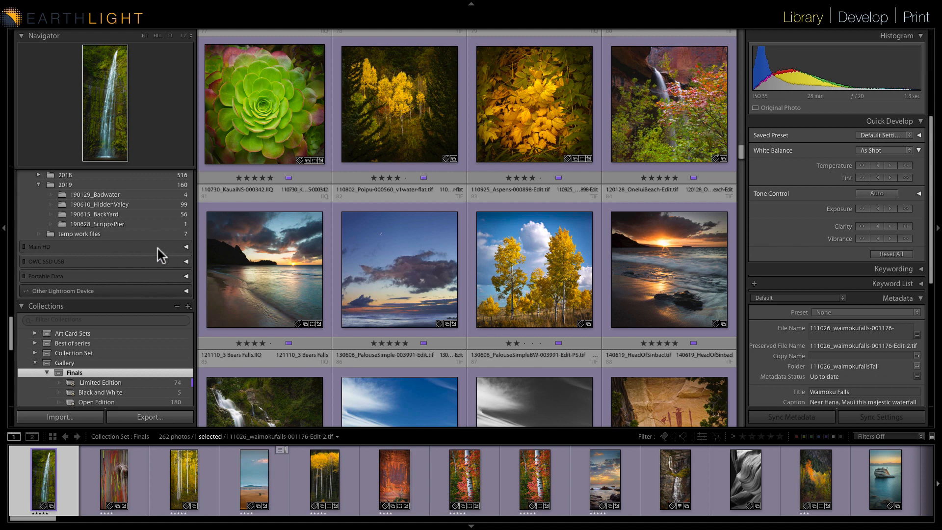
- Open the 150729_deadHorse folder under 2015 and browse to its stacked photos
{"action": "scroll", "coordinate": [151, 247], "scroll_direction": "up", "scroll_amount": 5}
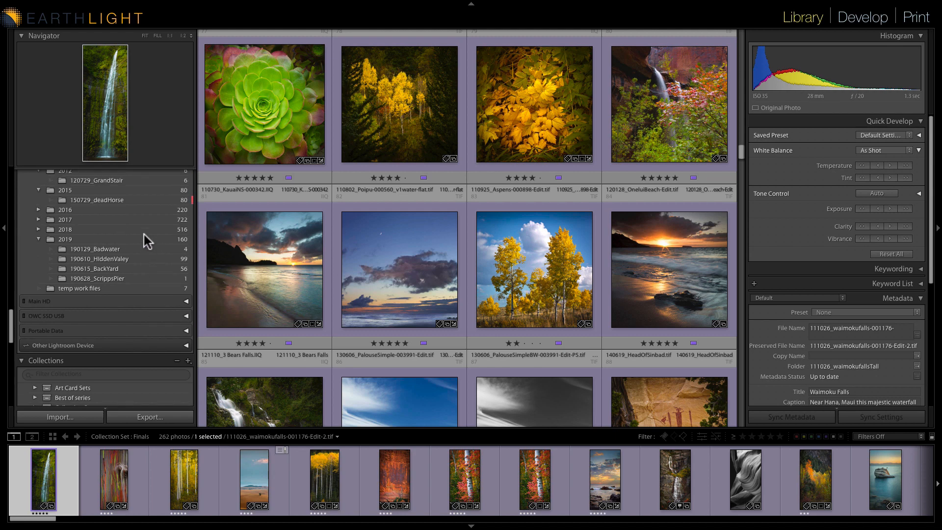
{"action": "left_click", "coordinate": [124, 199]}
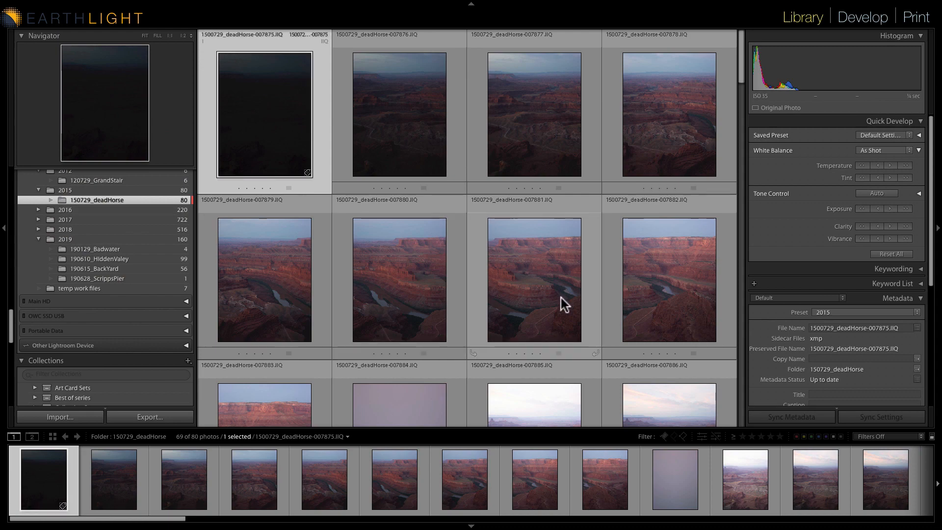
{"action": "scroll", "coordinate": [561, 298], "scroll_direction": "down", "scroll_amount": 3}
{"action": "scroll", "coordinate": [560, 295], "scroll_direction": "down", "scroll_amount": 3}
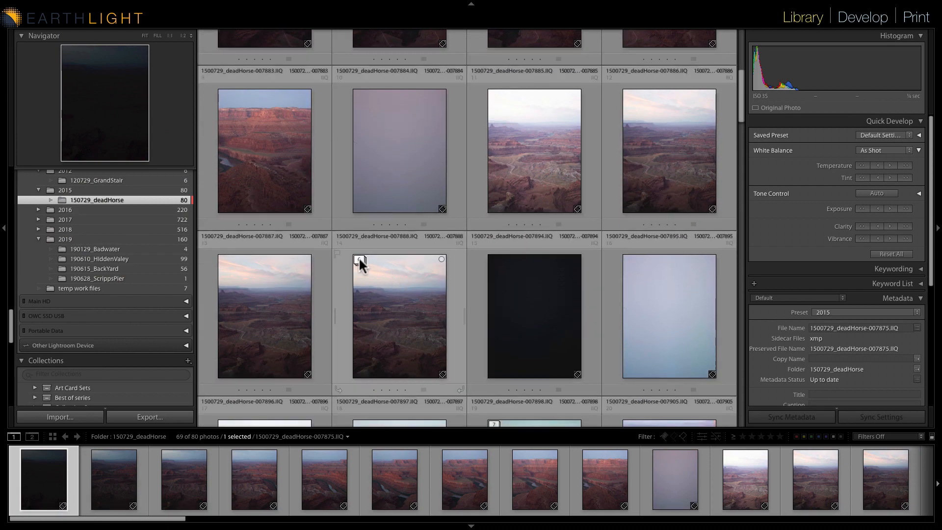
- Expand and collapse the six-photo stack and the seven-photo stack to view their contents
{"action": "left_click", "coordinate": [361, 261]}
{"action": "left_click", "coordinate": [362, 261]}
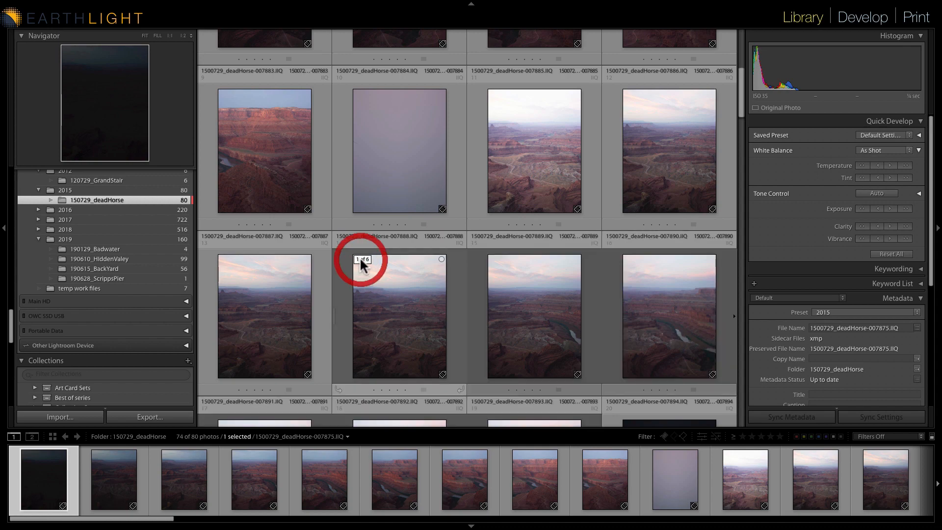
{"action": "scroll", "coordinate": [392, 290], "scroll_direction": "down", "scroll_amount": 4}
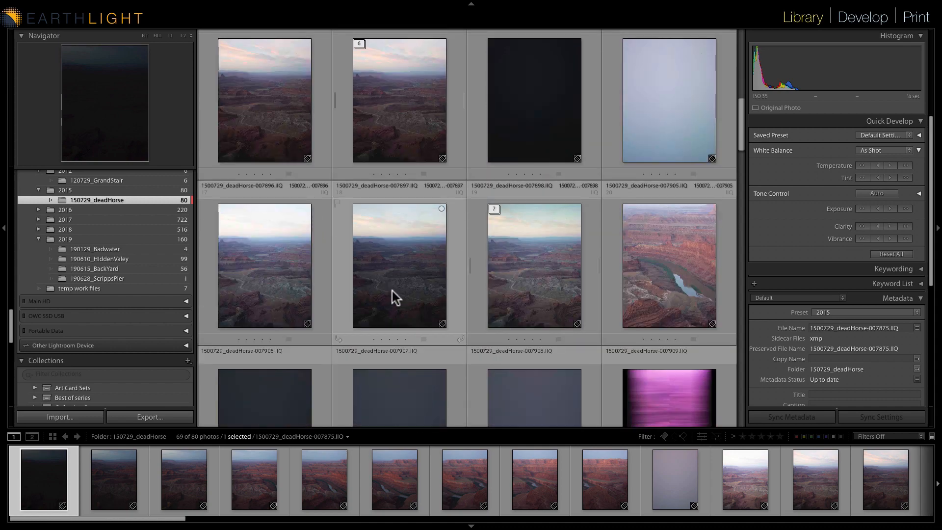
{"action": "left_click", "coordinate": [496, 208]}
{"action": "left_click", "coordinate": [497, 209]}
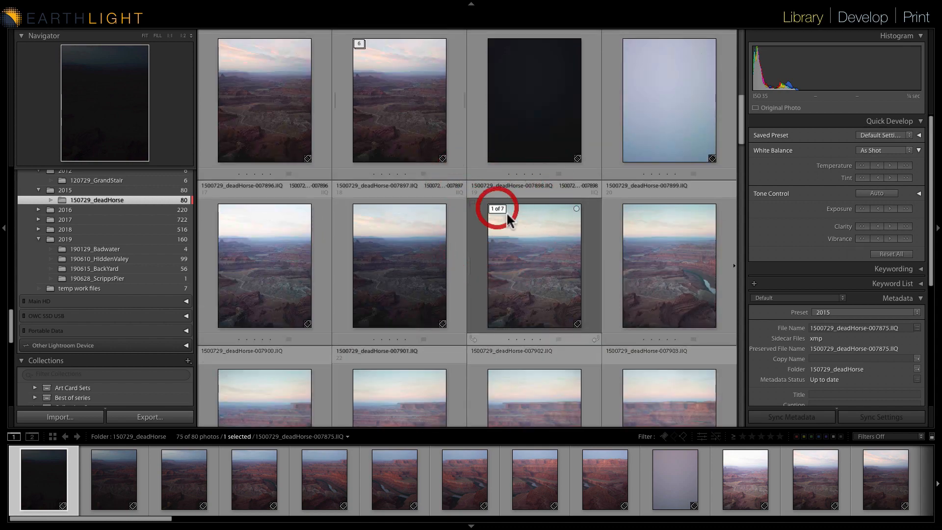
- Select the collapsed six-photo and seven-photo stacks together and start a panorama Photo Merge for both
{"action": "left_click", "coordinate": [509, 228]}
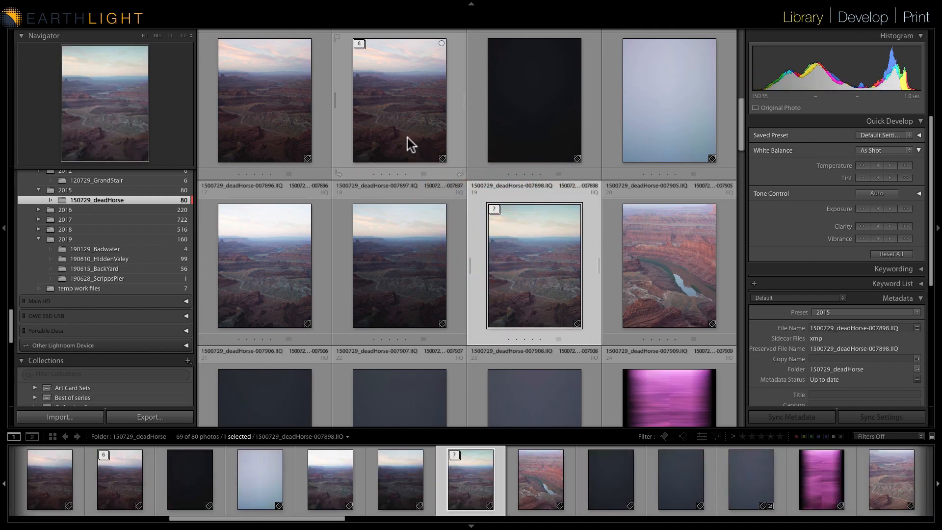
{"action": "left_click", "coordinate": [408, 139], "text": "super"}
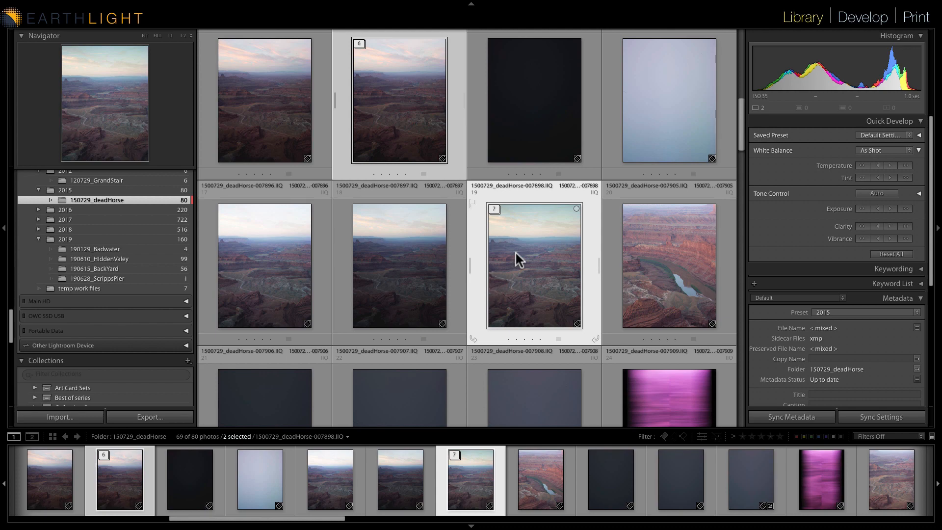
{"action": "right_click", "coordinate": [379, 110]}
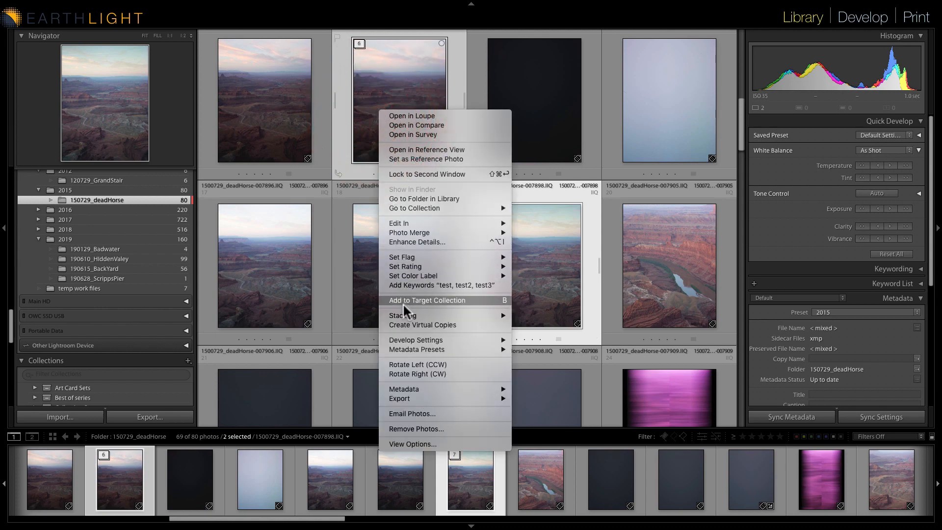
{"action": "mouse_move", "coordinate": [407, 233]}
{"action": "left_click", "coordinate": [541, 255]}
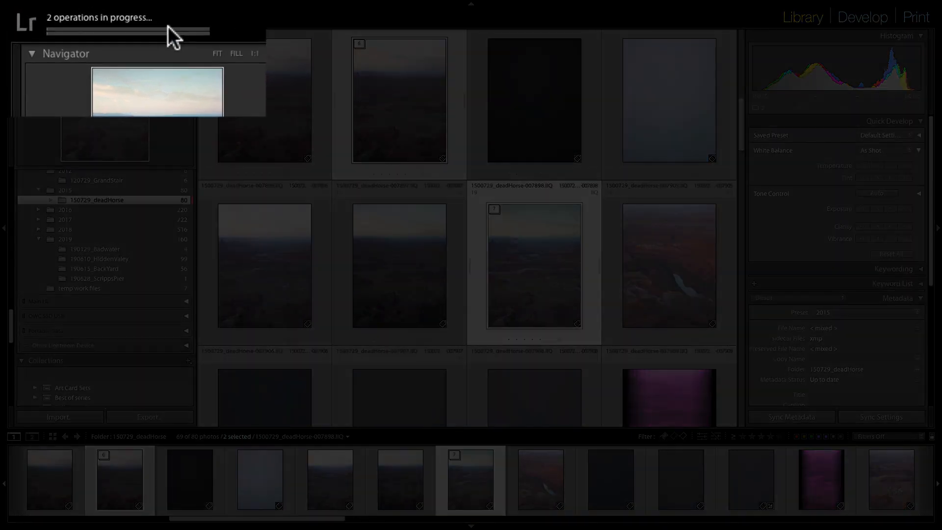
- Show the background operations and cancel the panorama merge currently being performed, leaving the queued one
{"action": "left_click", "coordinate": [111, 20]}
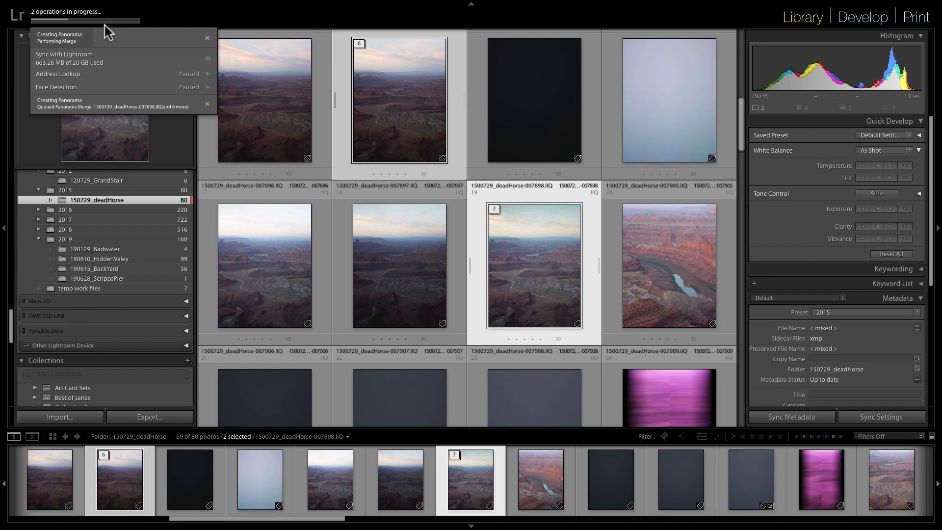
{"action": "left_click", "coordinate": [207, 38]}
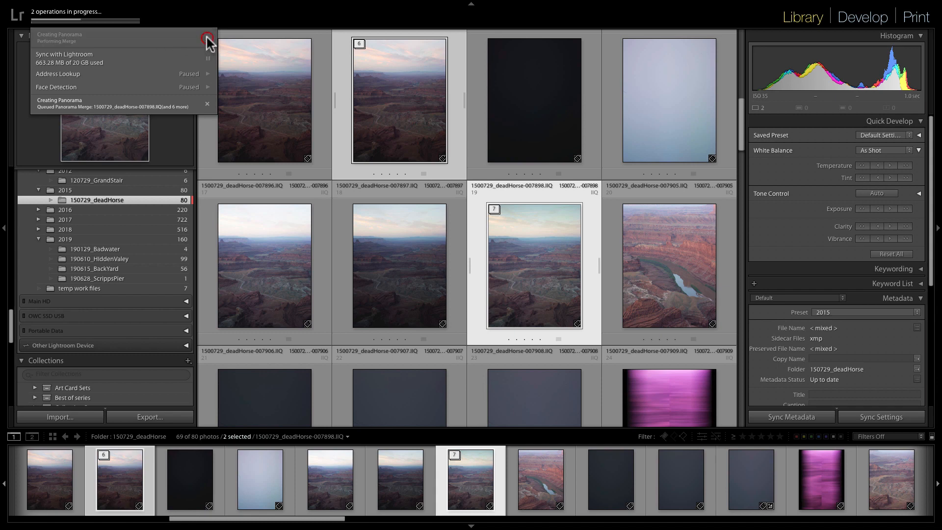
{"action": "left_click", "coordinate": [134, 20]}
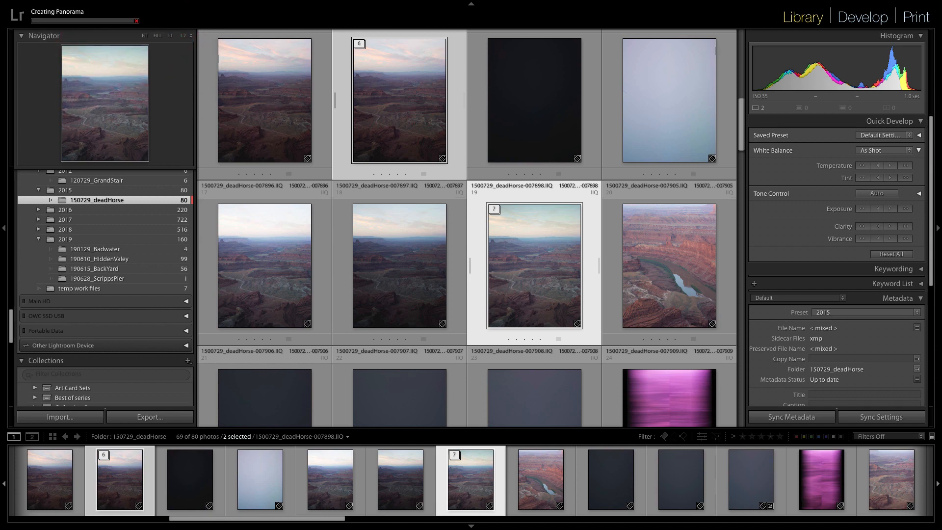